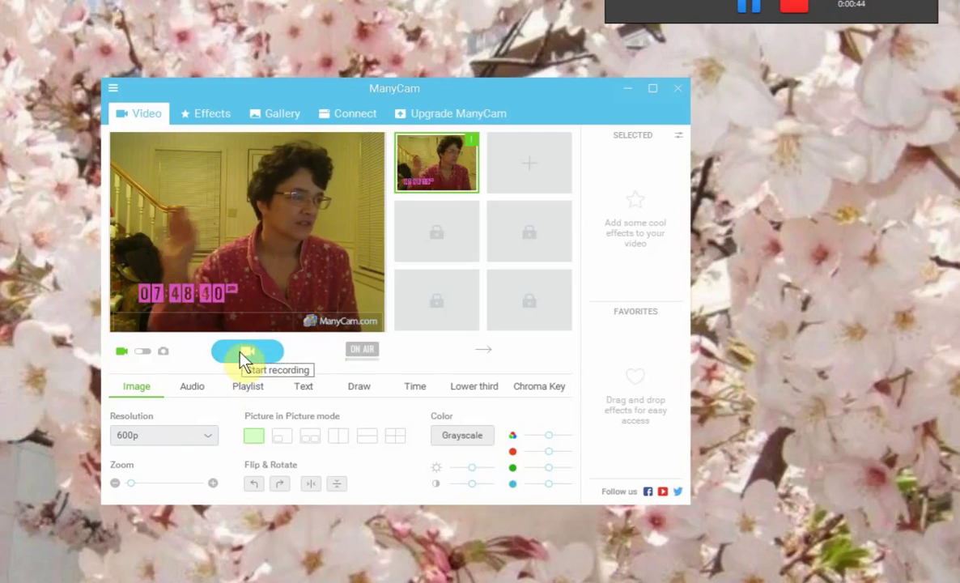
Look in the Videos folder for the ManyCam recordings folder, and close File Explorer.
click(253, 358)
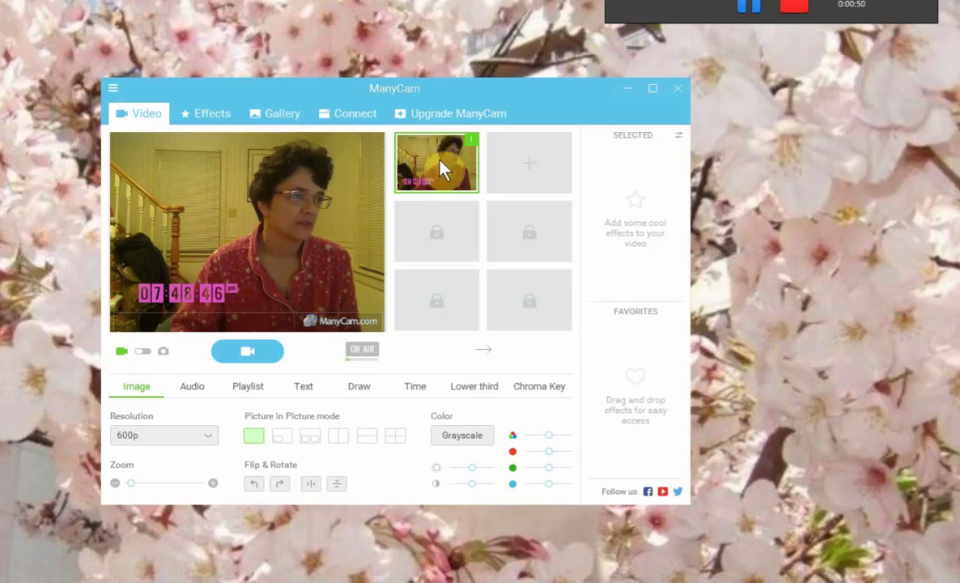
key(super+e)
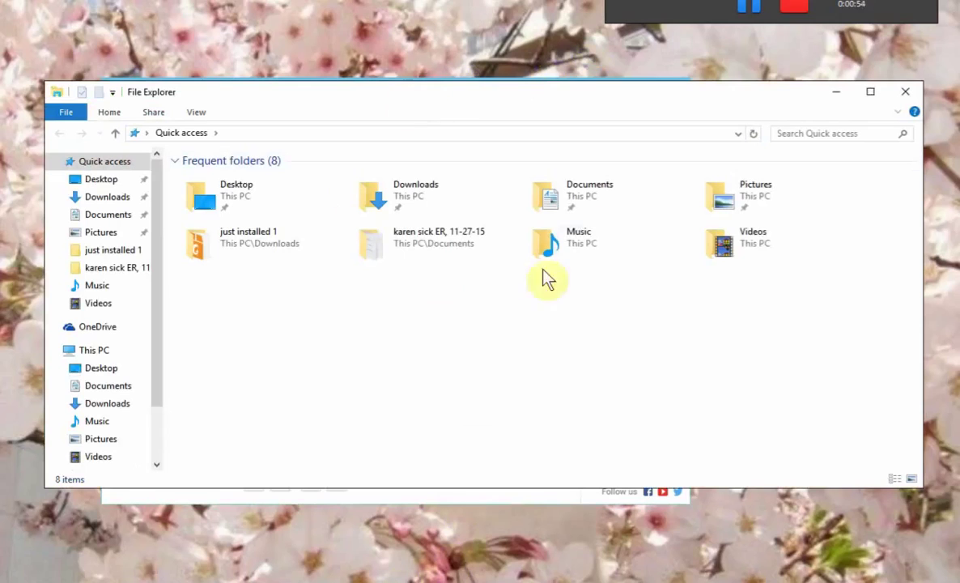
double_click(744, 243)
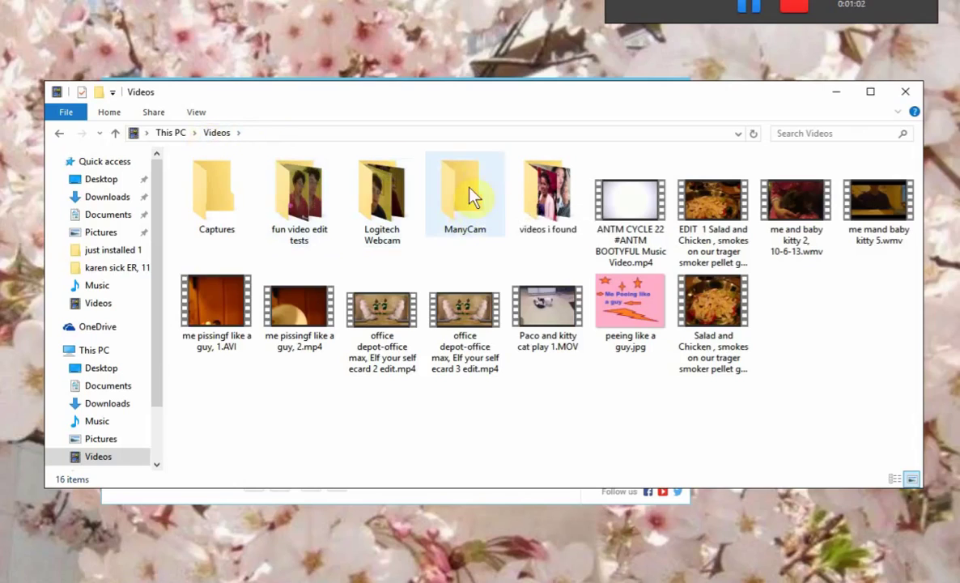
click(906, 93)
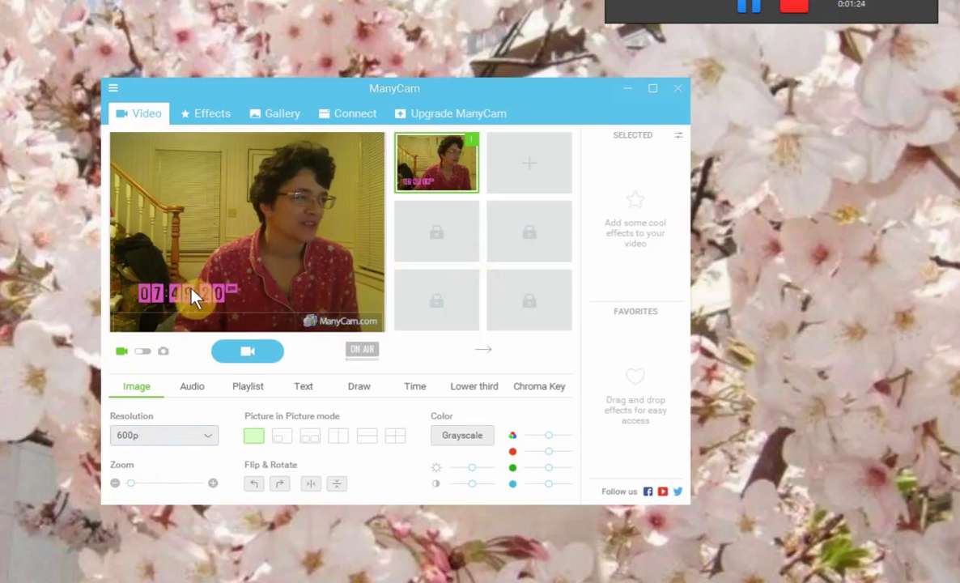
Close the ManyCam window and dismiss its background menu without choosing anything.
drag(402, 93, 453, 97)
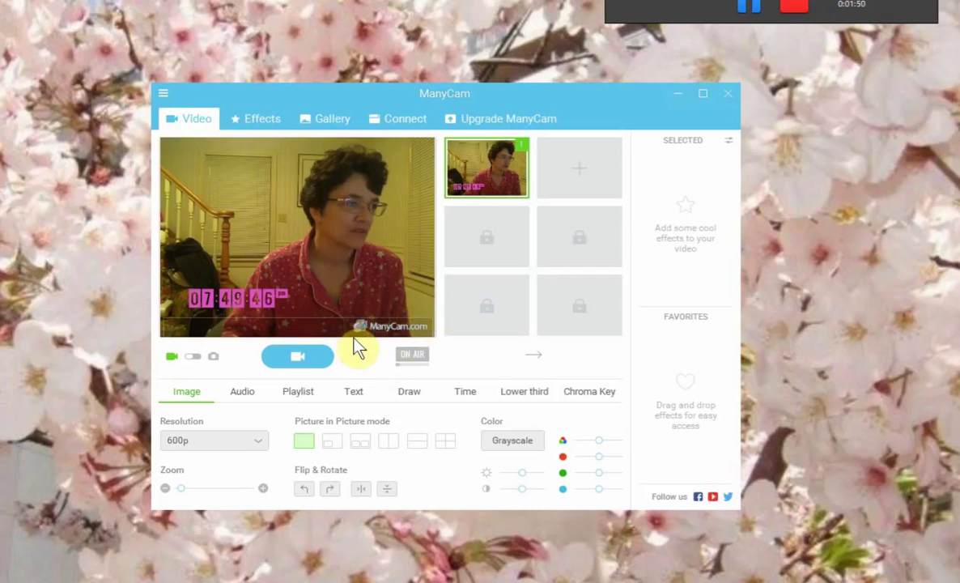
click(731, 101)
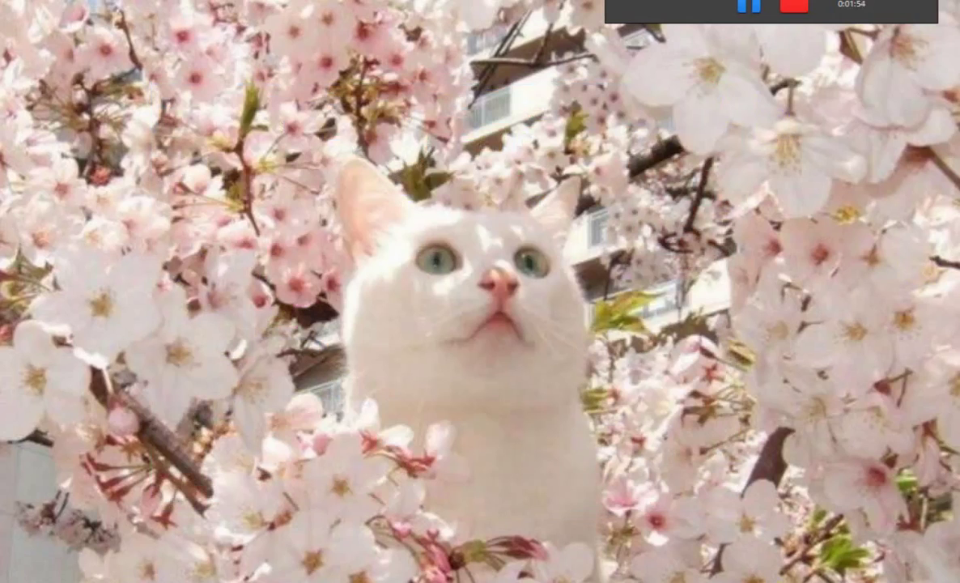
right_click(814, 582)
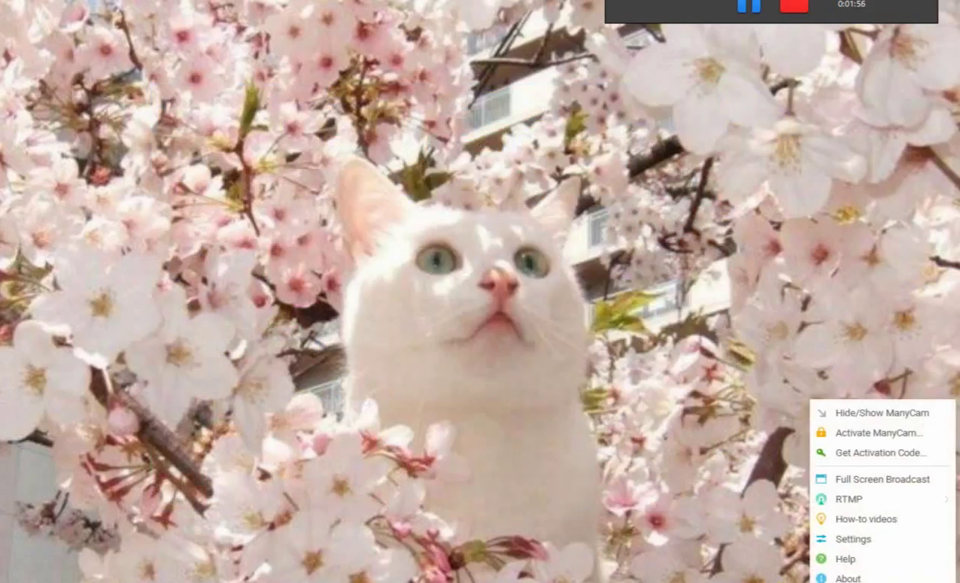
key(Escape)
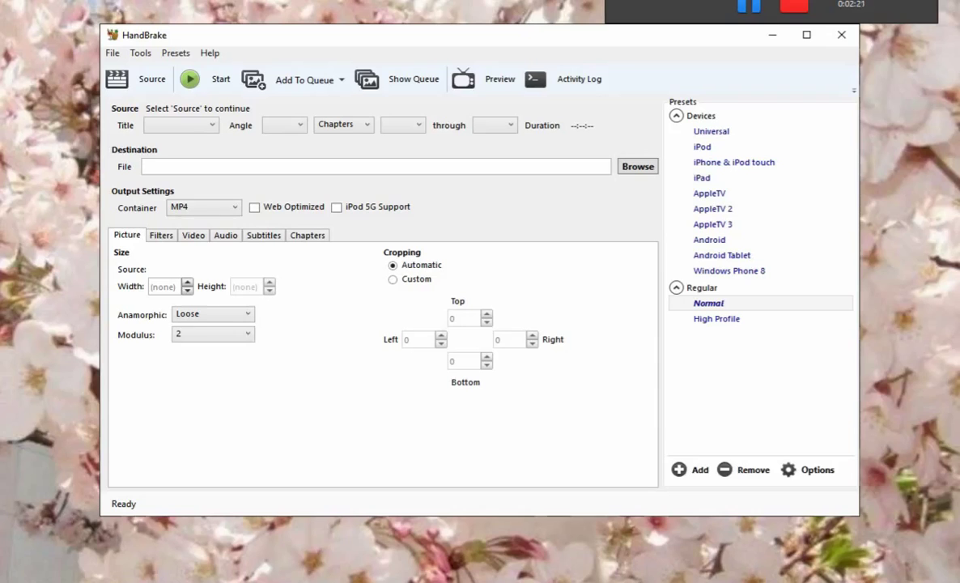
Load "many cam test video 1, .mp4" from Videos\fun video edit tests into HandBrake as the source.
key(super+e)
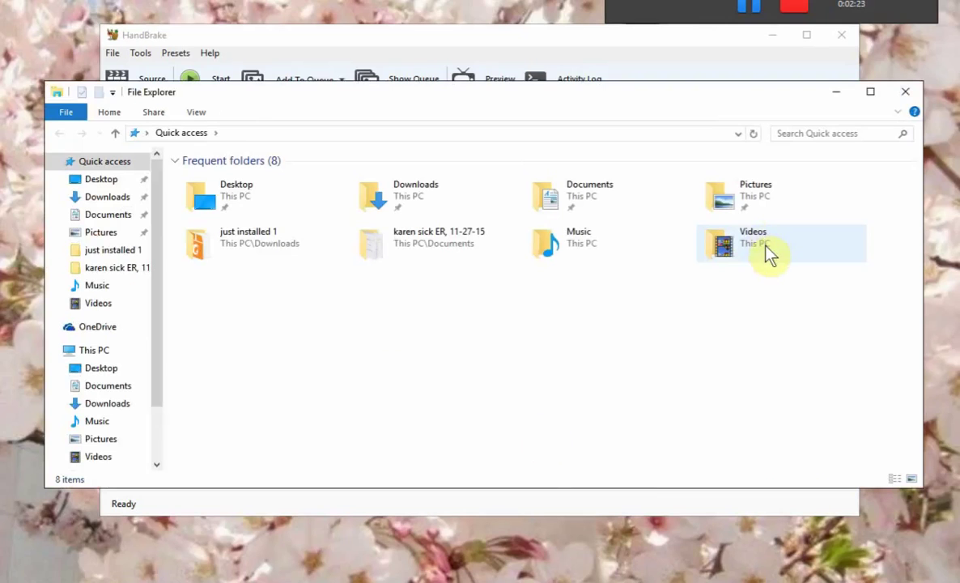
double_click(769, 255)
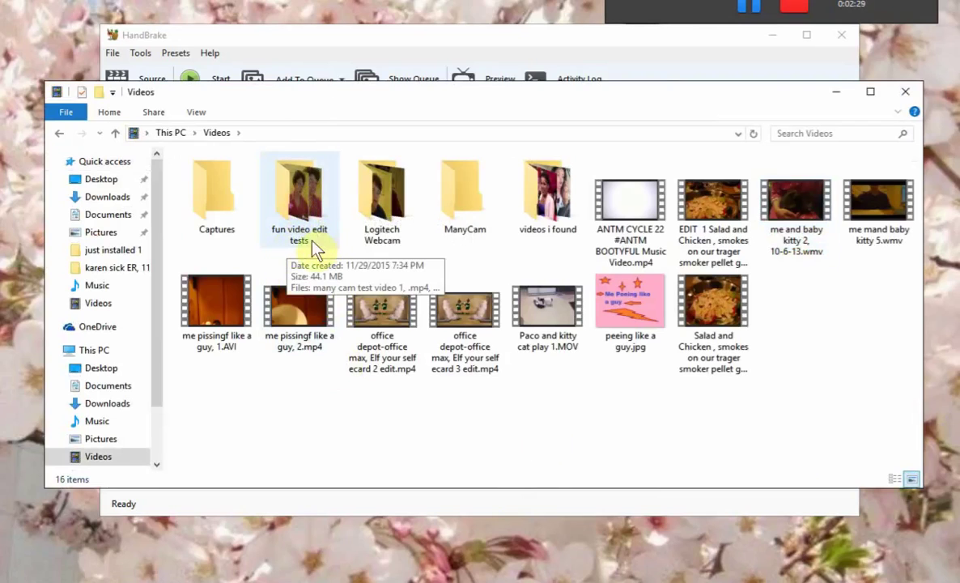
double_click(313, 207)
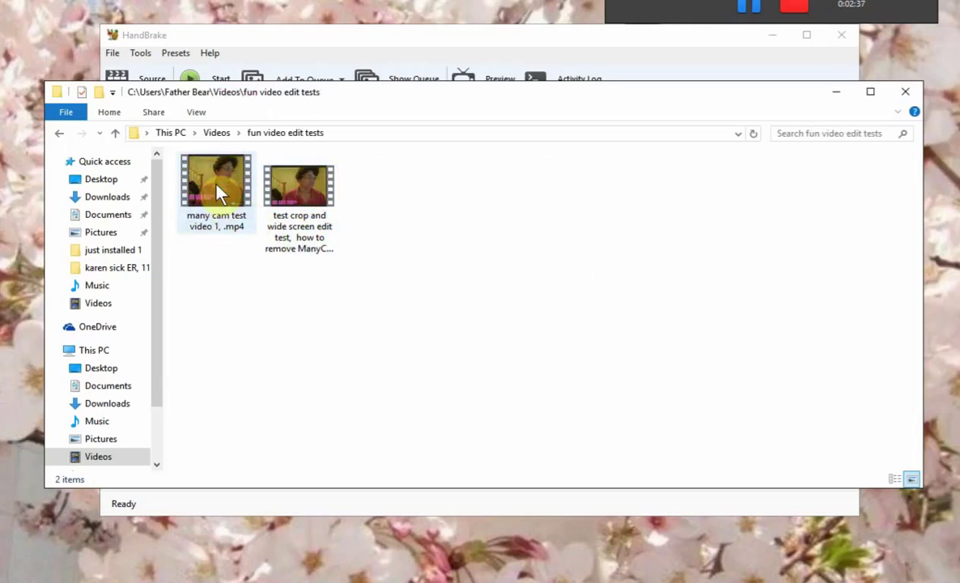
drag(396, 94, 408, 190)
drag(233, 288, 313, 92)
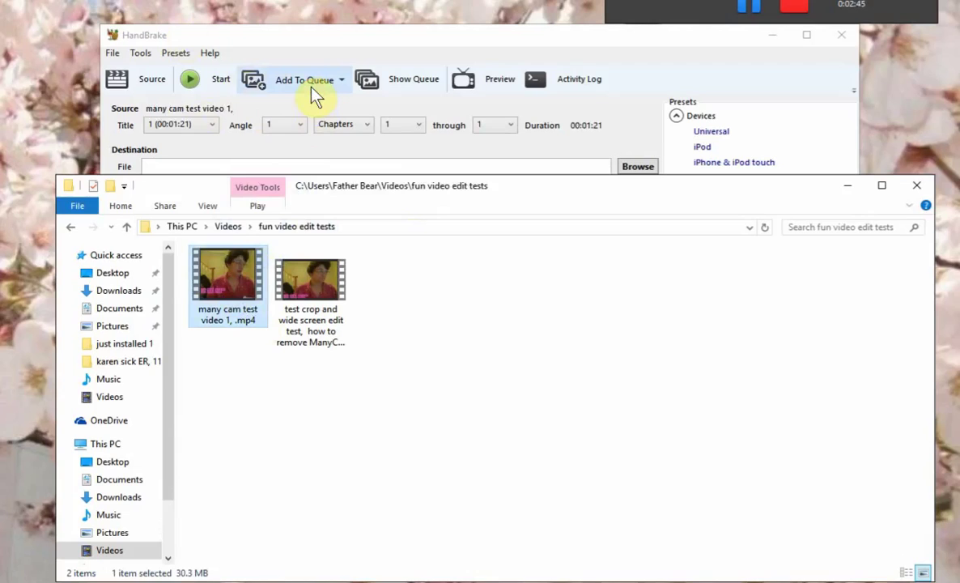
Rename the "test crop and wide screen edit test" video so that its file name begins with "edit 1, ".
right_click(319, 322)
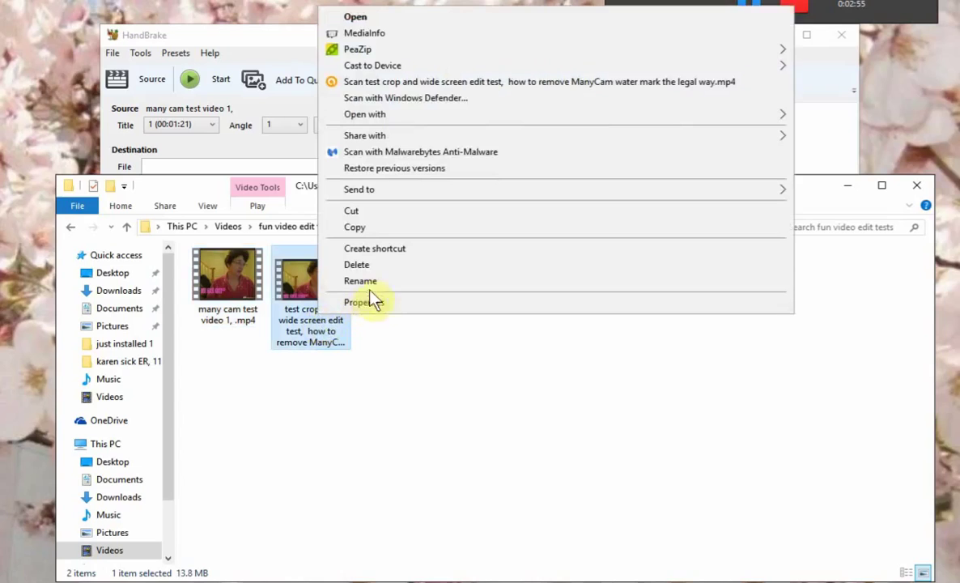
click(357, 281)
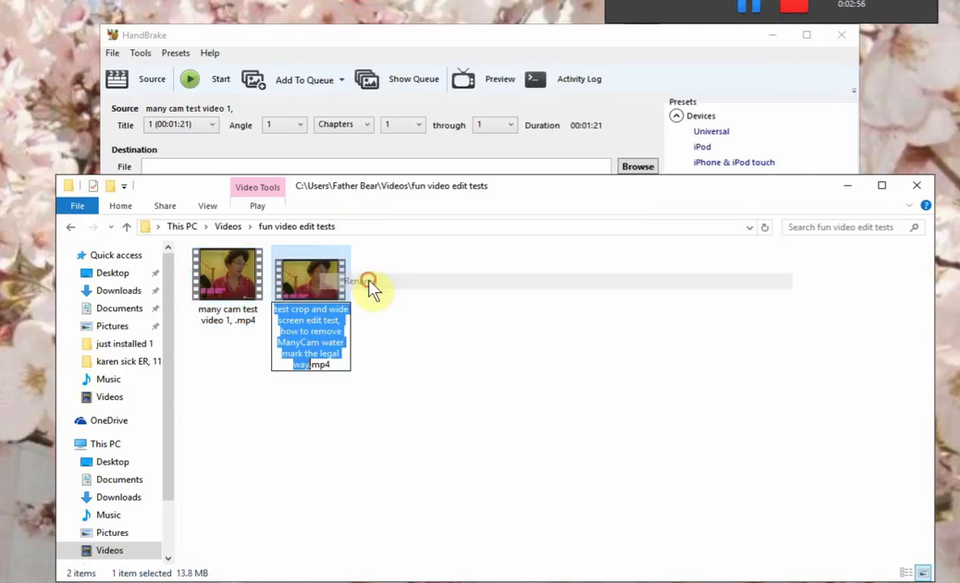
click(275, 310)
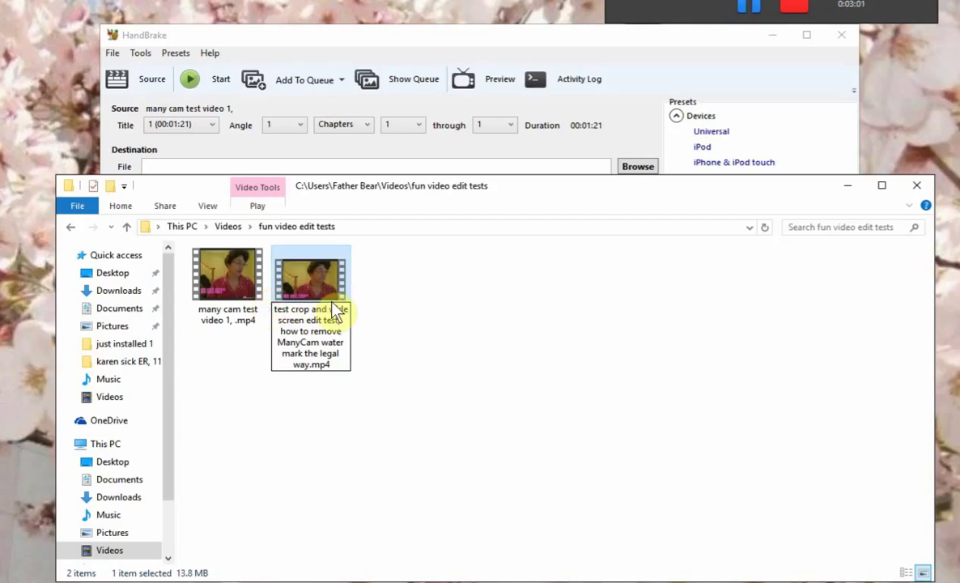
text(edit)
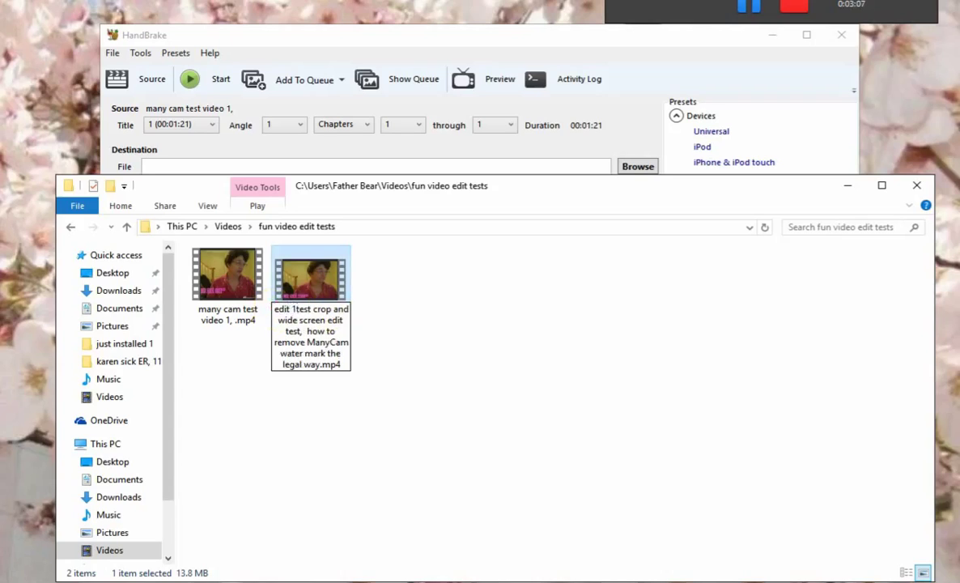
text( 1,)
click(407, 318)
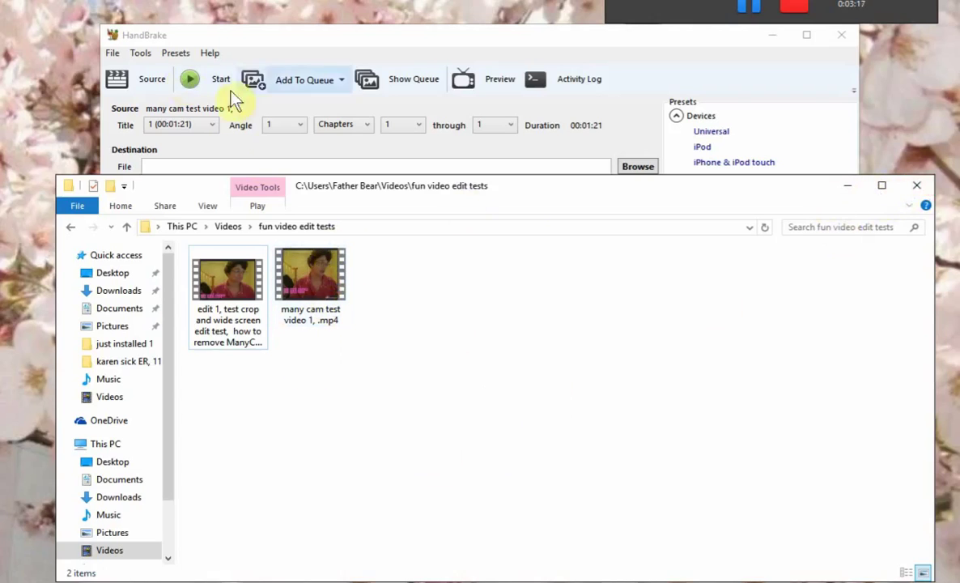
Set HandBrake's destination file to "video test 4.mp4" in the fun video edit tests folder.
click(847, 186)
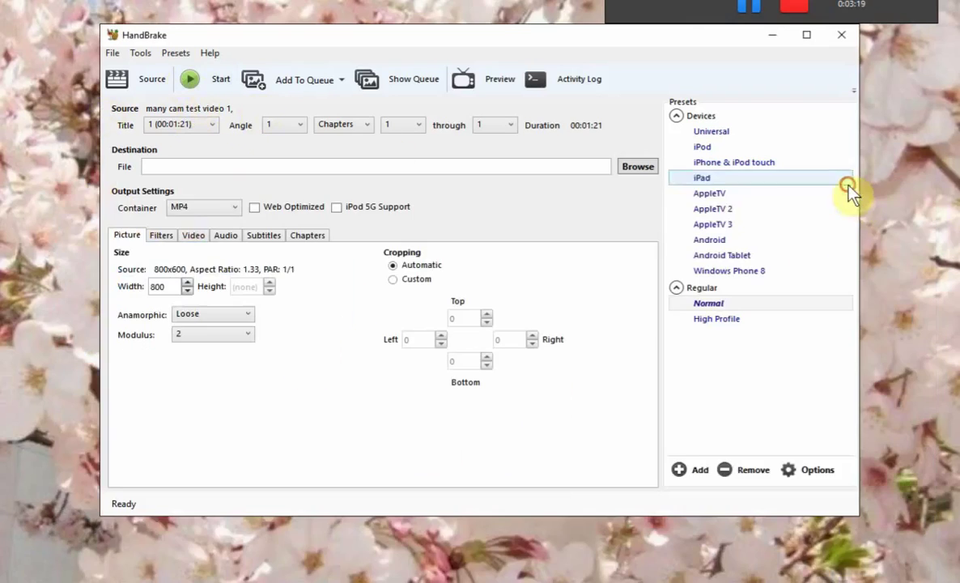
click(238, 165)
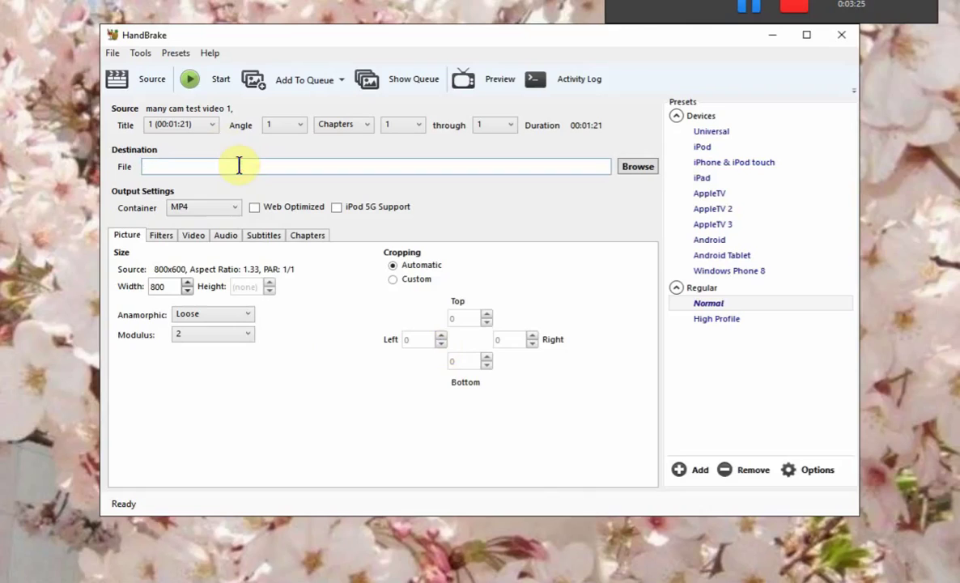
text(video test 4)
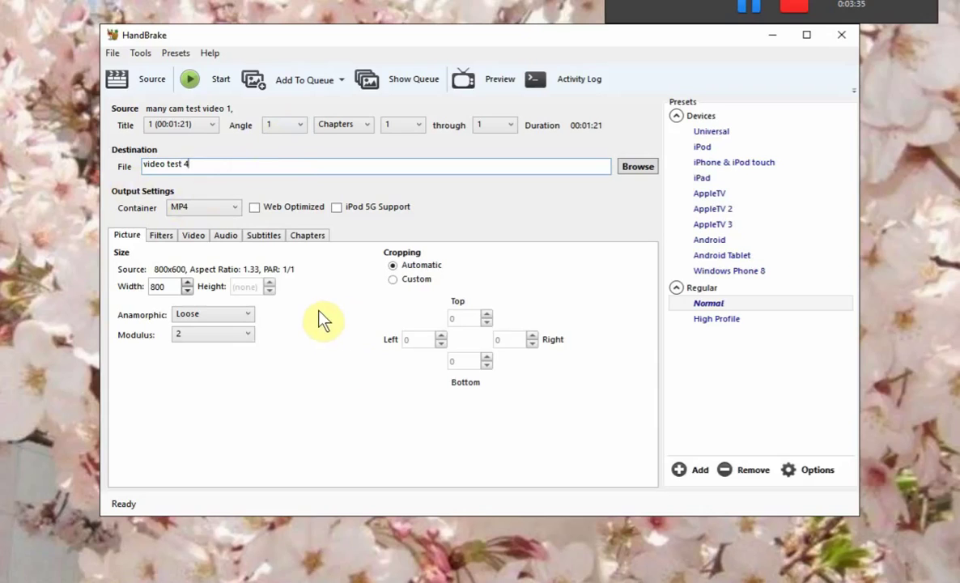
click(639, 168)
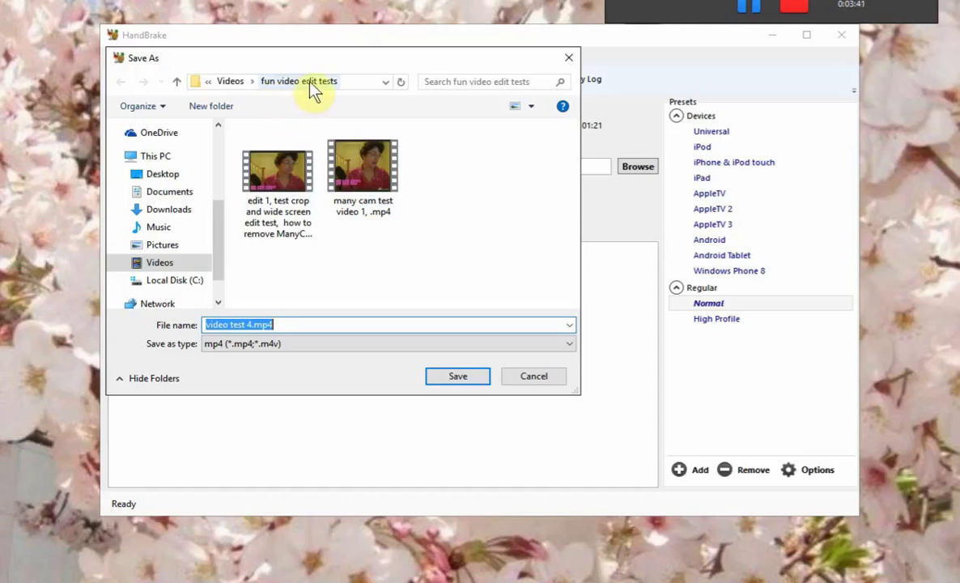
click(459, 379)
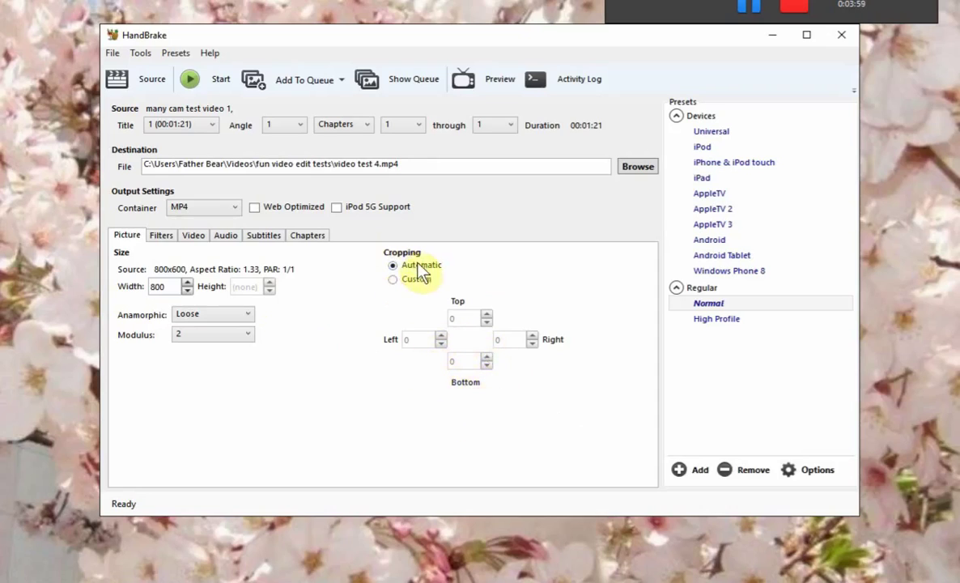
Switch cropping to Custom and crop 60 pixels off the bottom of the picture.
click(392, 279)
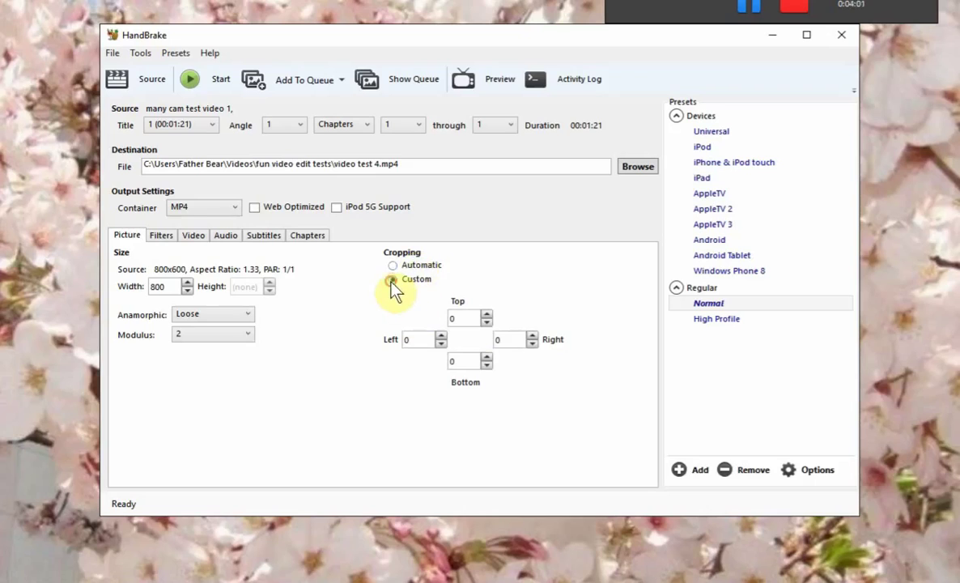
double_click(464, 361)
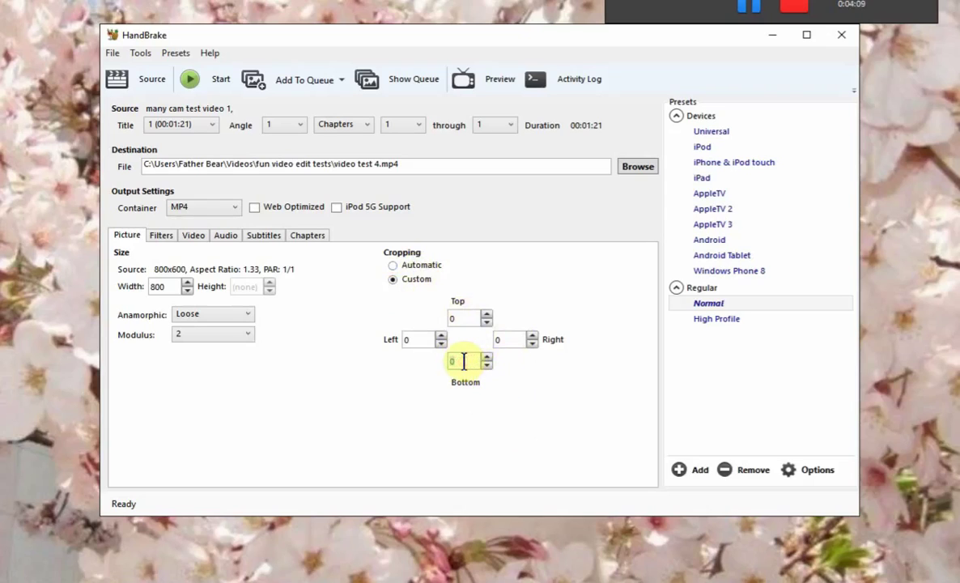
text(60)
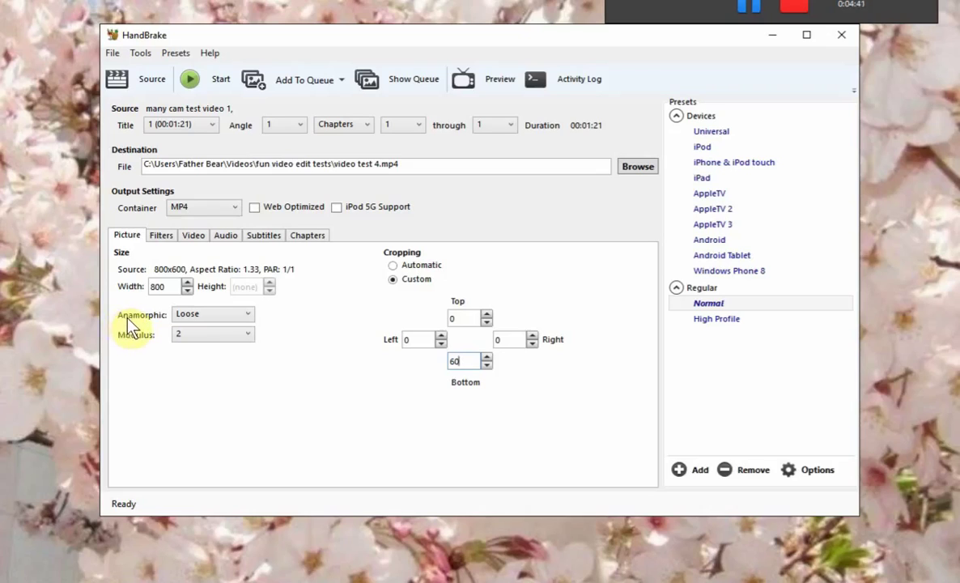
Set Anamorphic to None, turn off Keep Aspect Ratio, and set the picture height to 480.
click(246, 318)
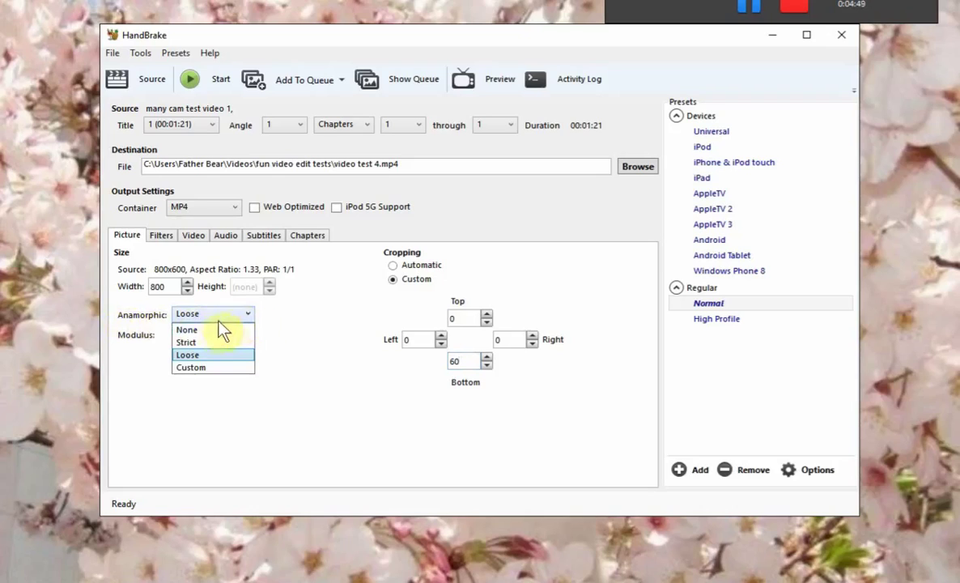
click(209, 334)
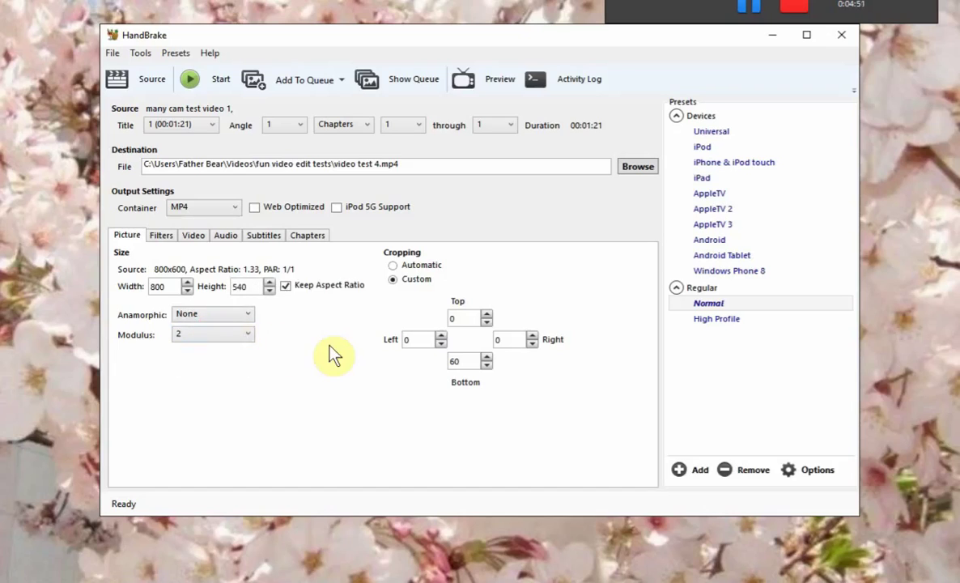
double_click(248, 288)
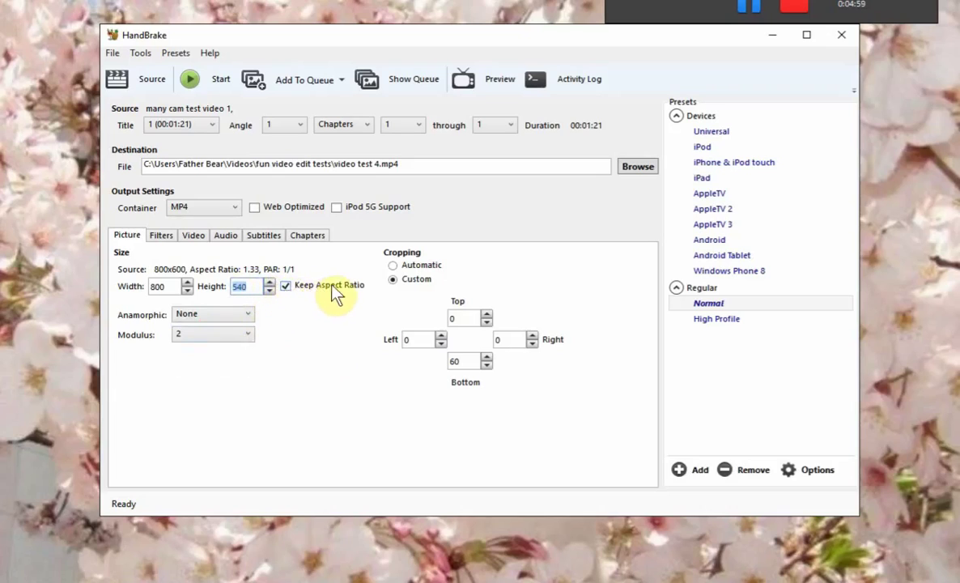
click(284, 286)
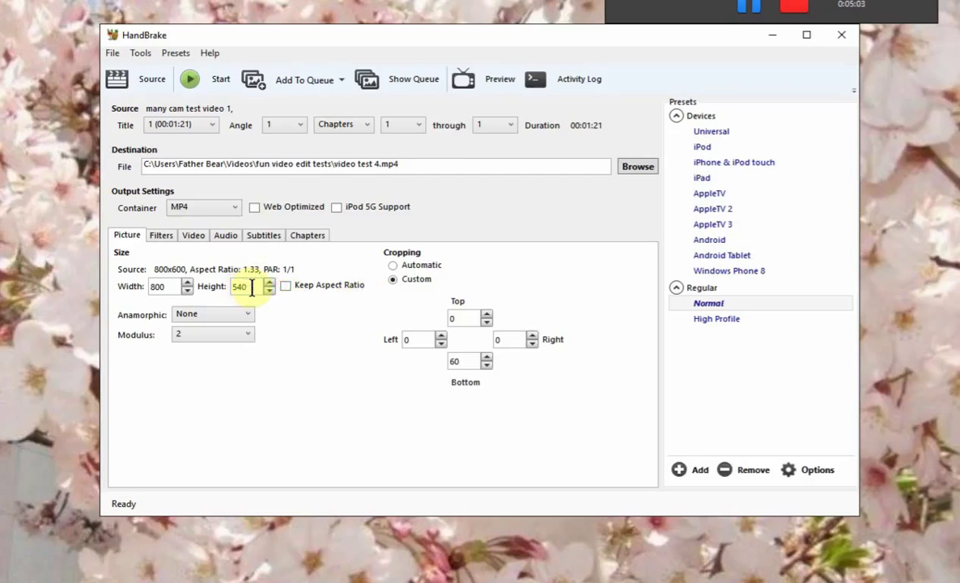
double_click(252, 286)
text(480)
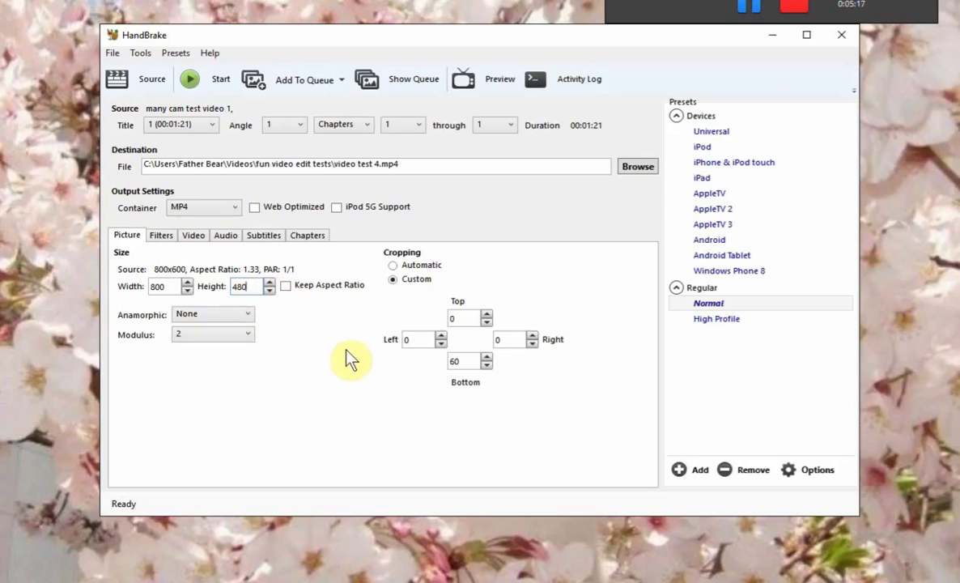
Encode the cropped video and close HandBrake once the queue has finished.
click(199, 78)
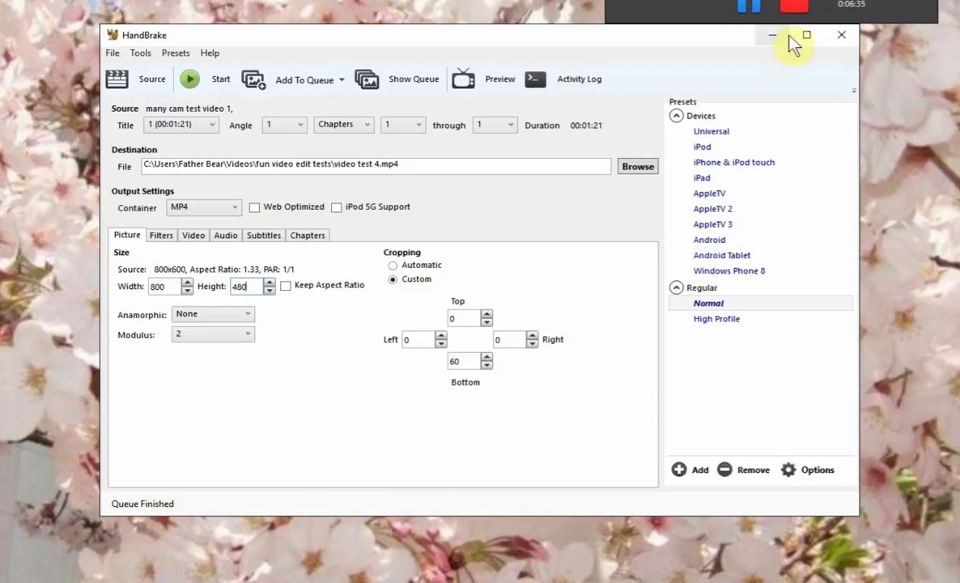
drag(730, 34, 709, 56)
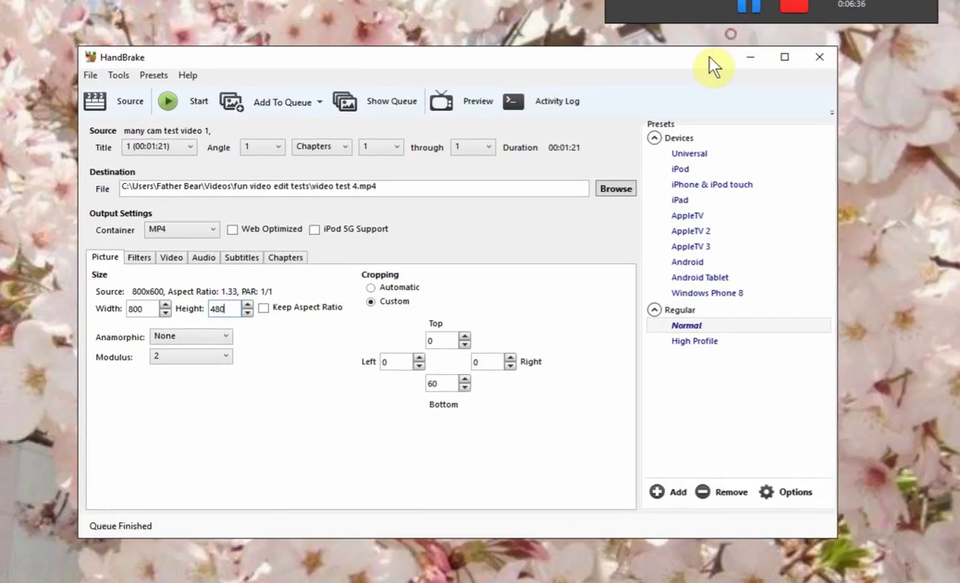
click(818, 58)
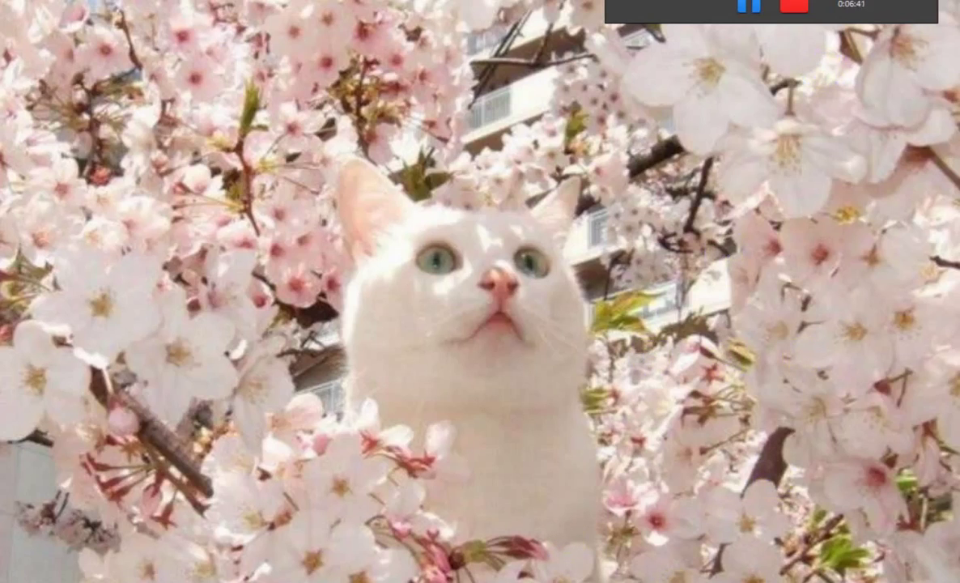
Open the fun video edit tests folder in File Explorer and delete "video test 4.mp4" to the Recycle Bin.
click(356, 534)
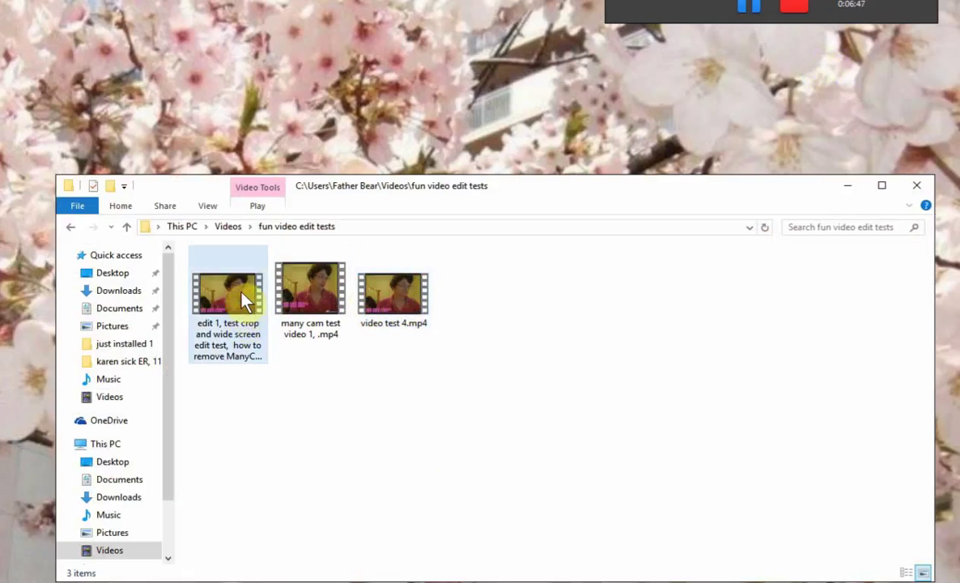
click(388, 301)
right_click(385, 296)
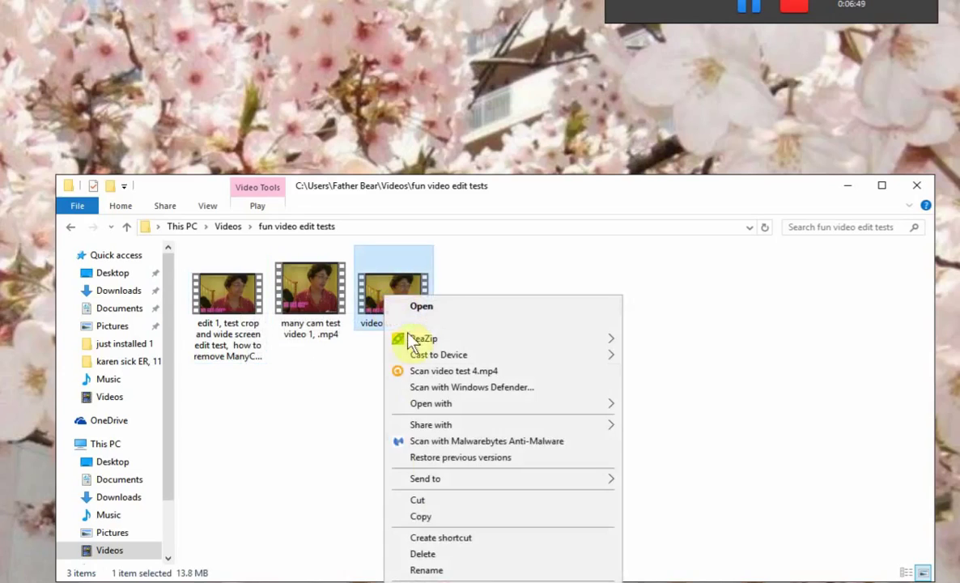
click(423, 554)
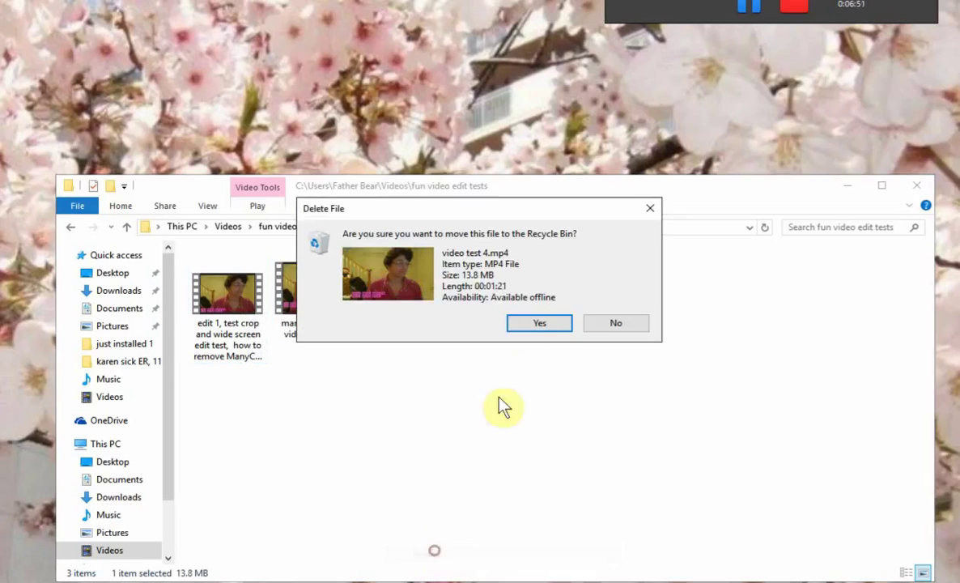
click(539, 322)
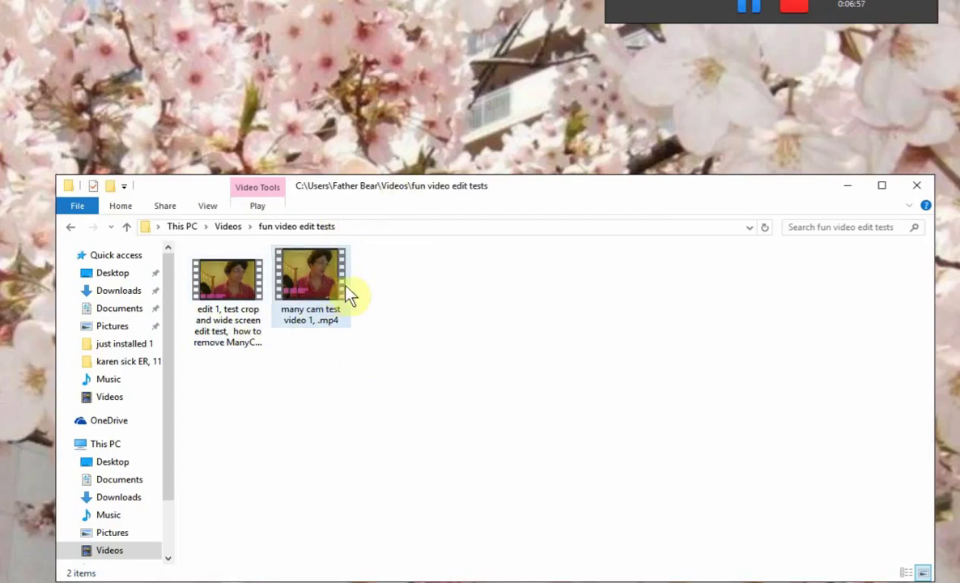
right_click(418, 274)
click(466, 329)
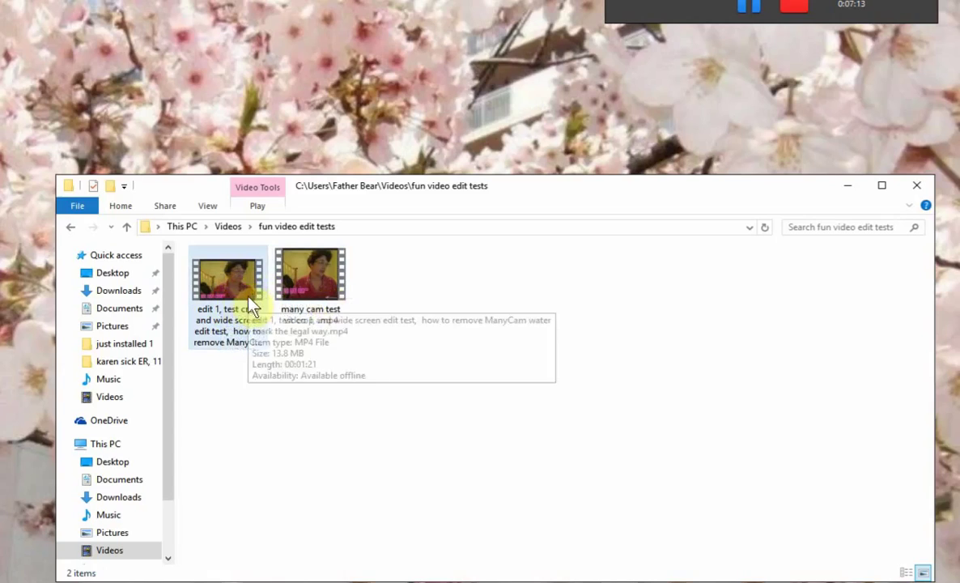
Play the original "many cam test video 1, .mp4" full screen in Windows Media Player.
double_click(322, 284)
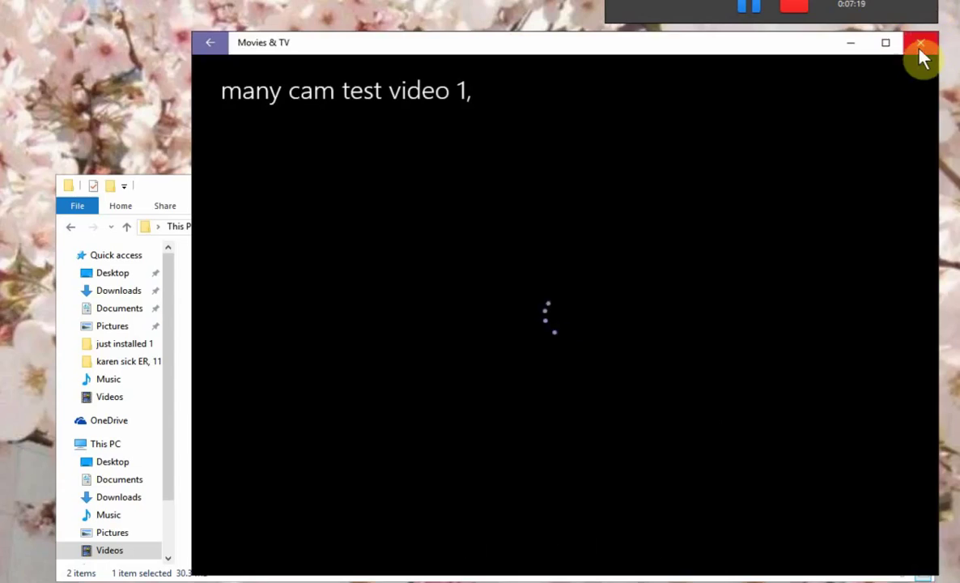
click(920, 45)
right_click(327, 288)
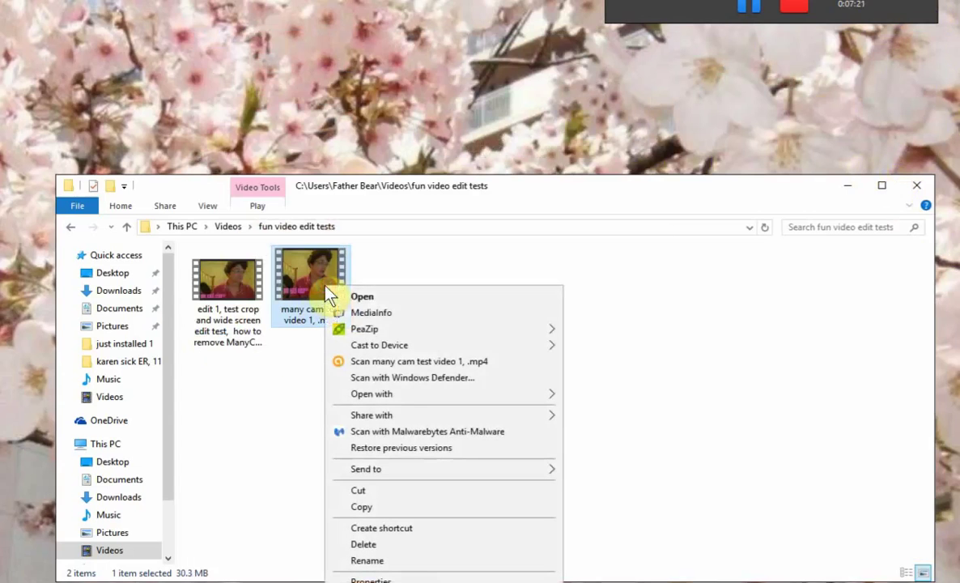
mouse_move(433, 396)
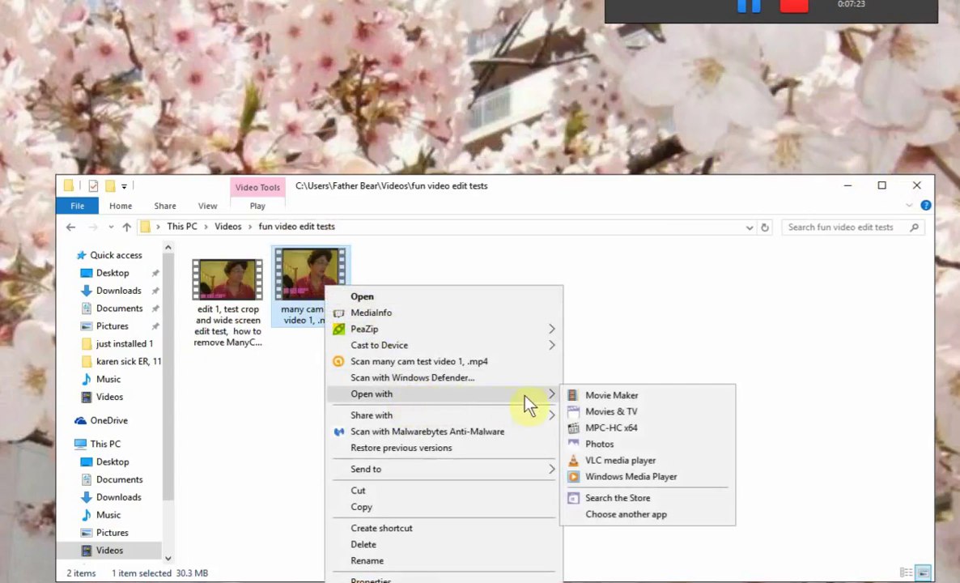
click(648, 479)
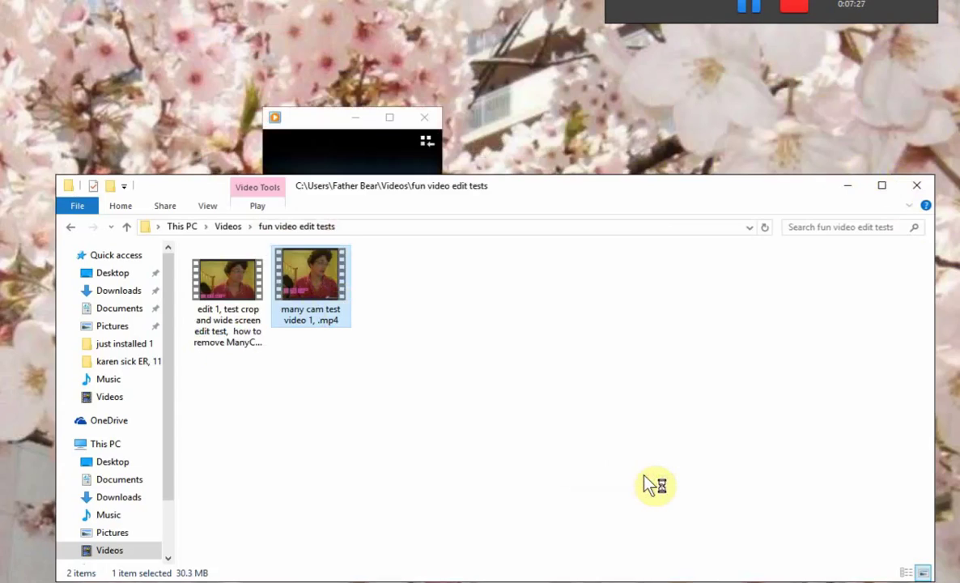
key(alt+Return)
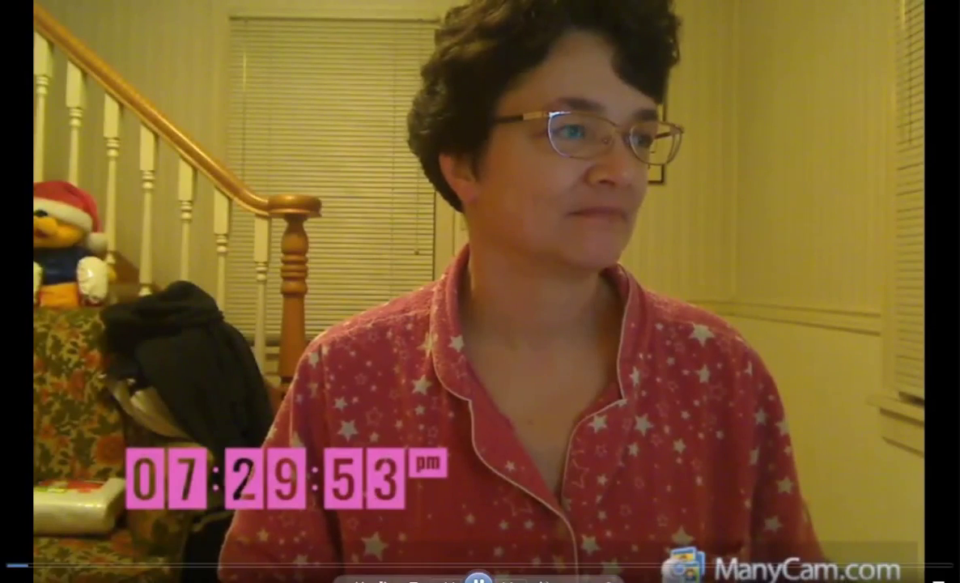
Leave full screen to inspect the ManyCam watermark in the windowed picture, and close Windows Media Player.
key(Escape)
drag(741, 109, 713, 62)
click(460, 527)
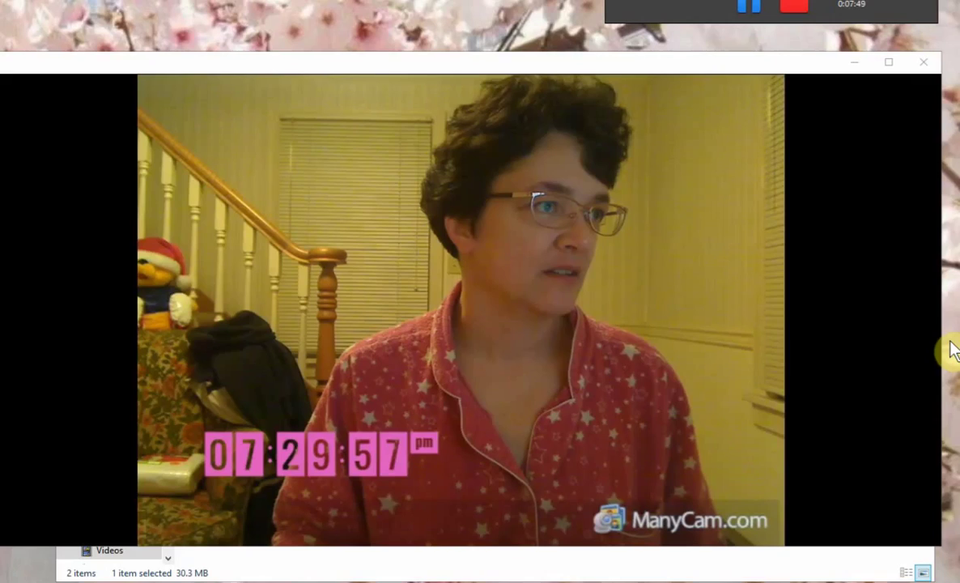
click(923, 62)
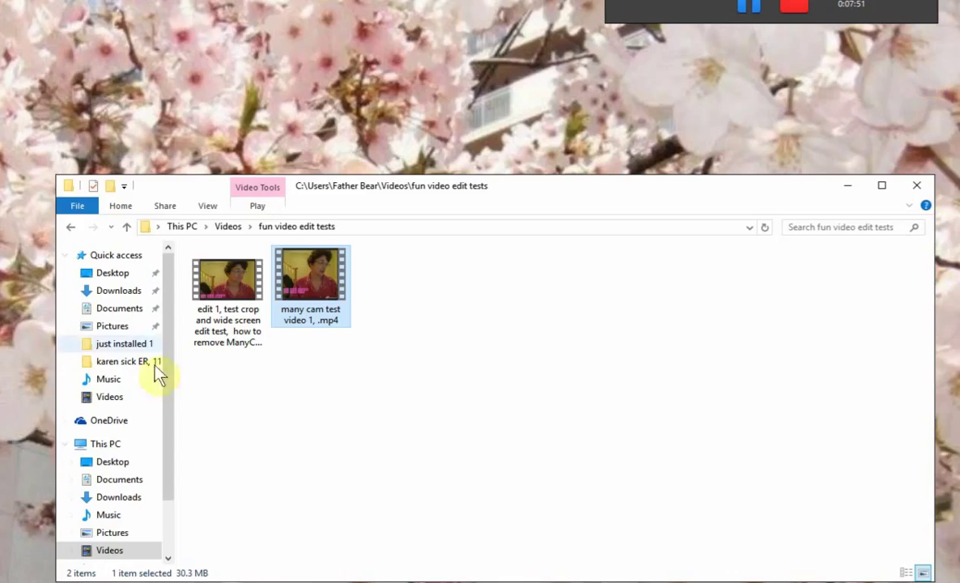
Play the "edit 1, test crop and wide screen edit test" video in VLC media player, pausing to check the cropped picture, and close the player.
right_click(230, 273)
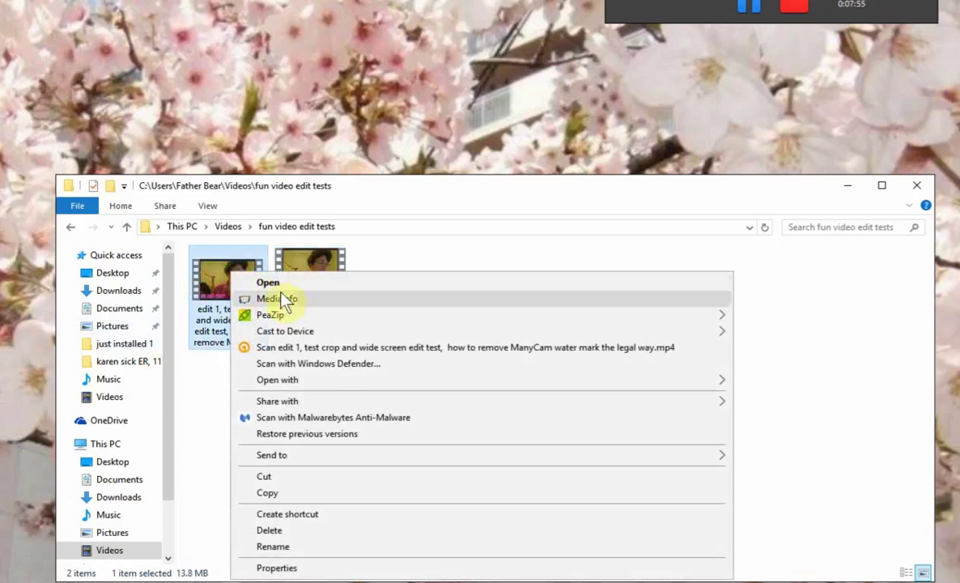
mouse_move(314, 382)
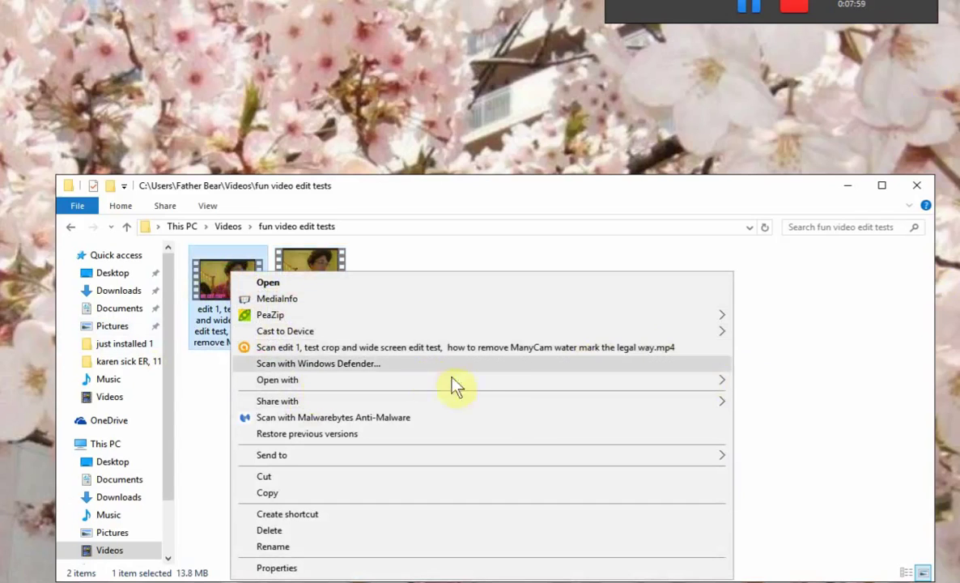
mouse_move(581, 382)
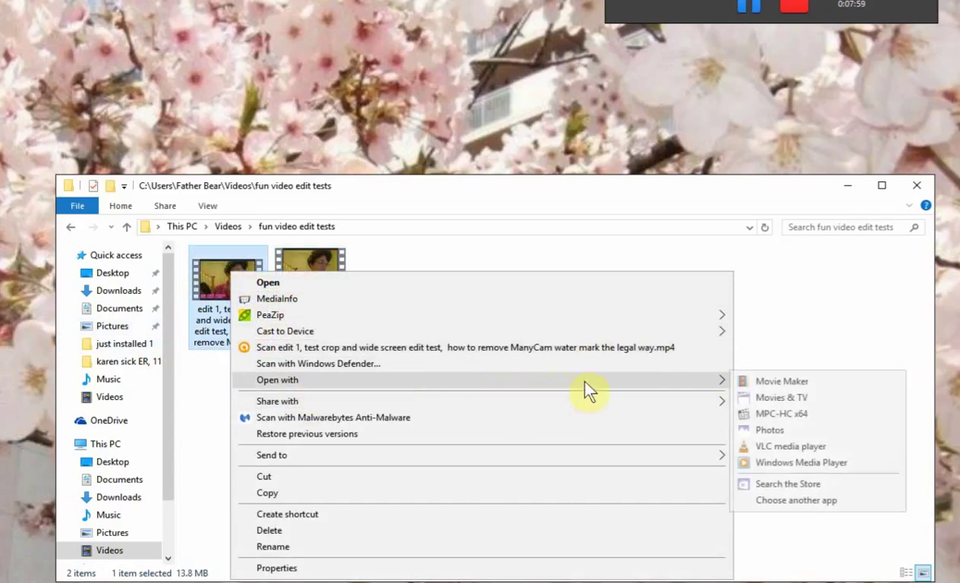
click(790, 448)
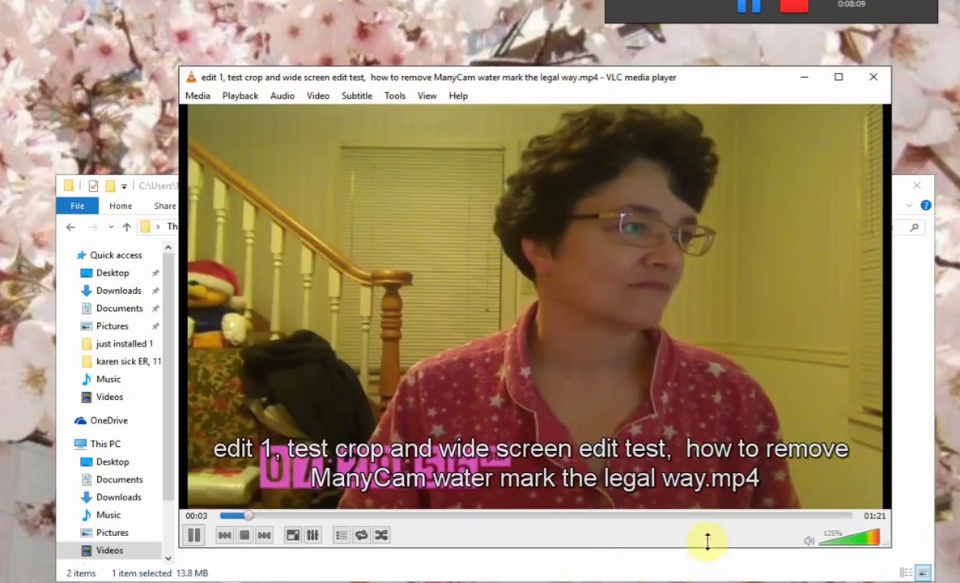
click(191, 535)
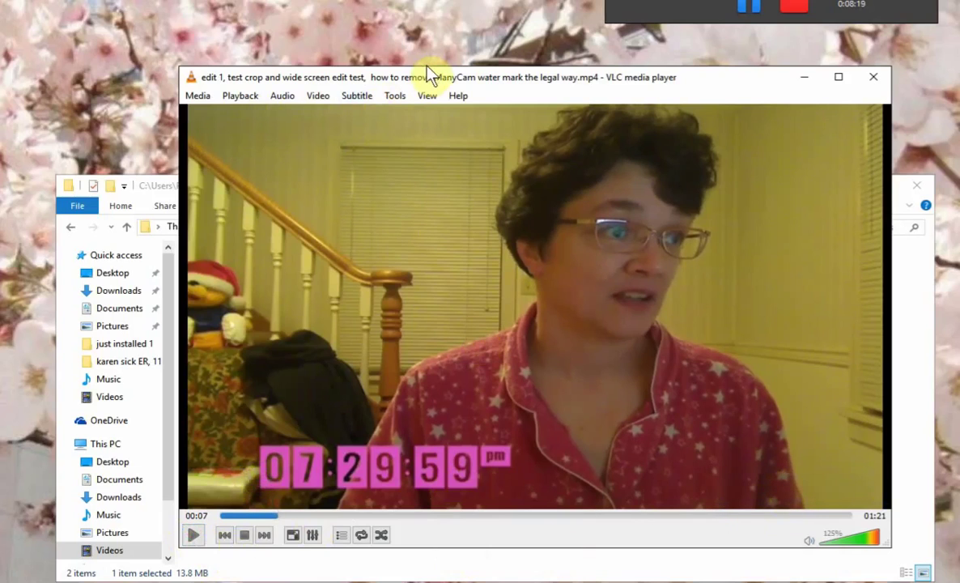
drag(404, 66, 409, 51)
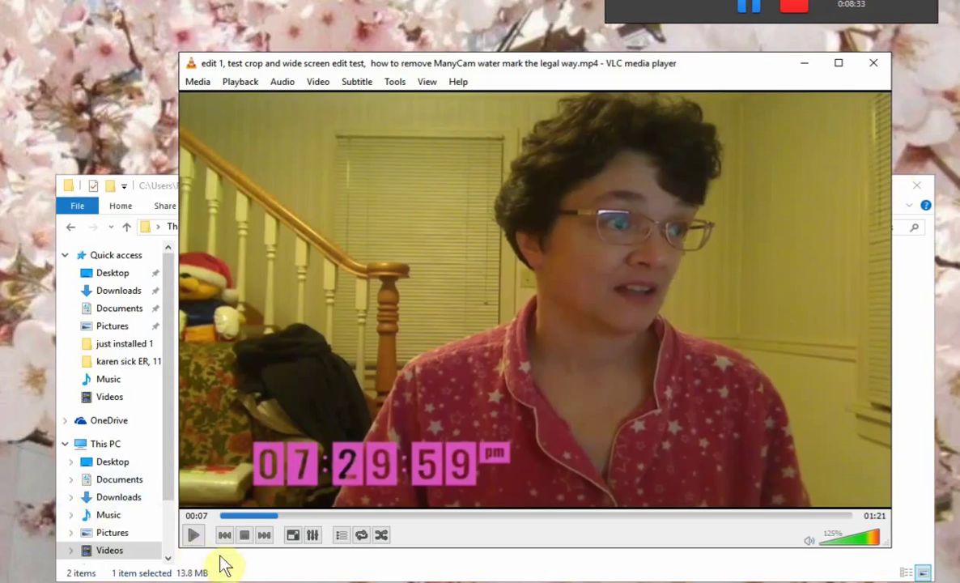
click(881, 64)
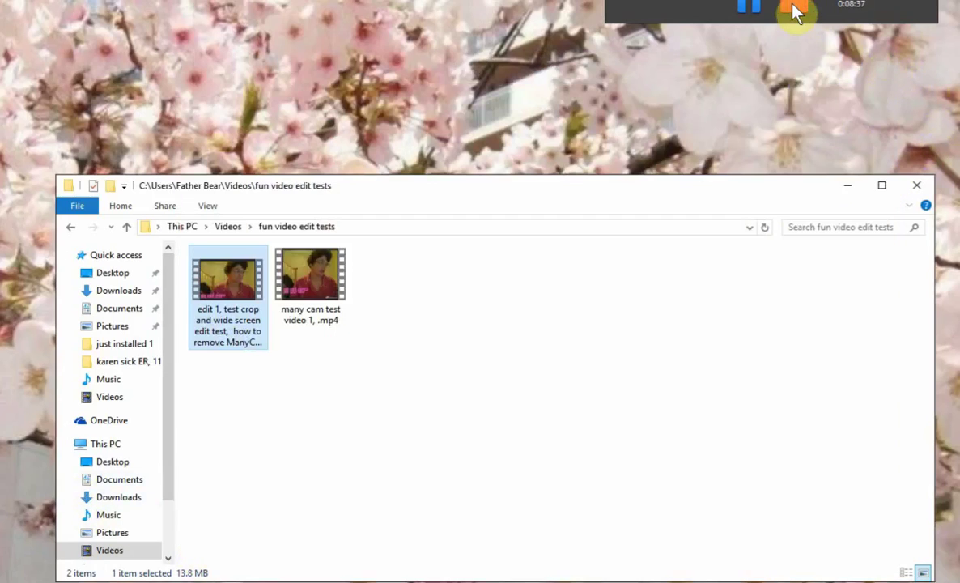